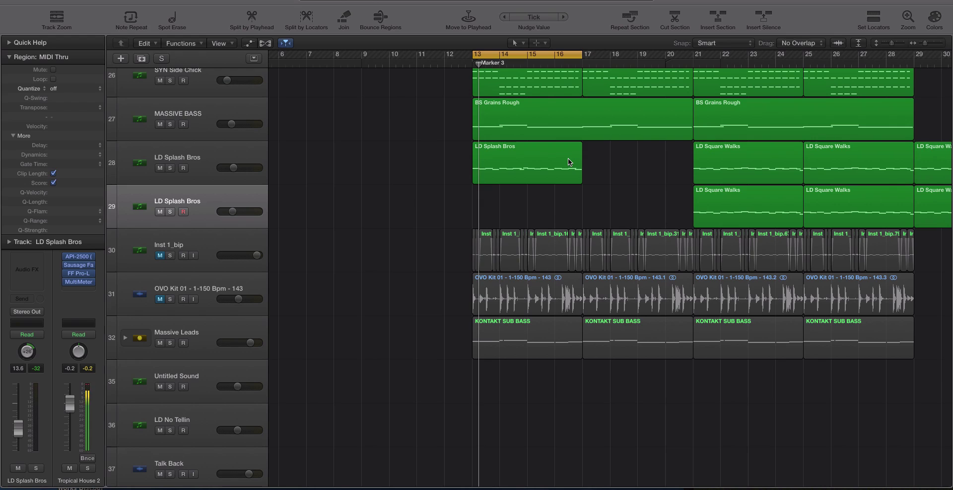
Play the track 28 LD Splash Bros lead and raise its volume to -4.1 dB.
{"action": "left_click", "coordinate": [254, 160]}
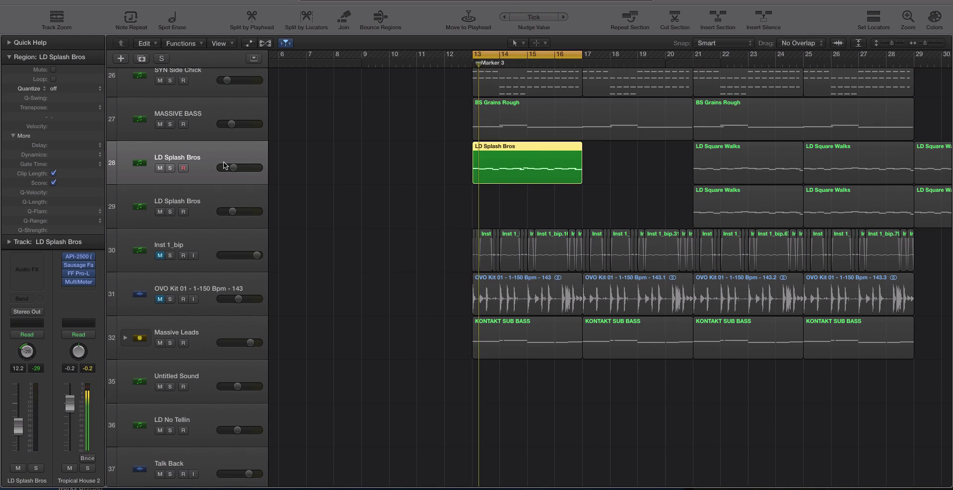
{"action": "key", "text": "super+Down"}
{"action": "left_click_drag", "start_coordinate": [234, 157], "coordinate": [240, 152]}
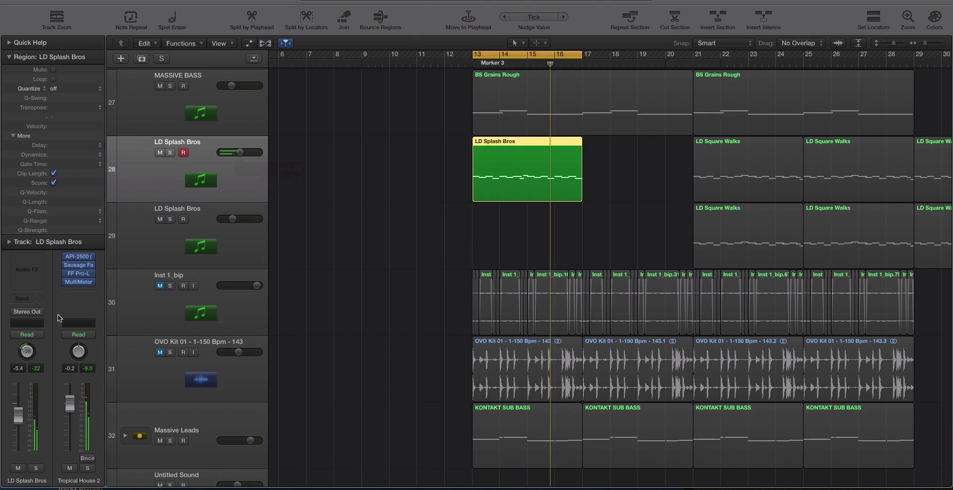
Copy the LD Splash Bros region onto track 29 at bar 13, then select both regions.
{"action": "left_click", "coordinate": [230, 233]}
{"action": "left_click", "coordinate": [482, 167]}
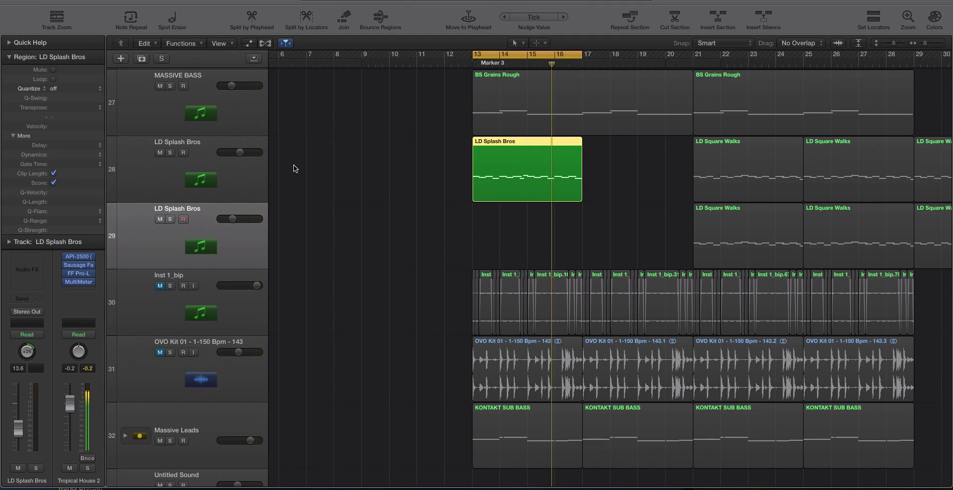
{"action": "left_click", "coordinate": [261, 166]}
{"action": "left_click", "coordinate": [237, 235]}
{"action": "left_click", "coordinate": [225, 184]}
{"action": "left_click_drag", "start_coordinate": [500, 187], "coordinate": [500, 210]}
{"action": "left_click_drag", "start_coordinate": [441, 170], "coordinate": [526, 223]}
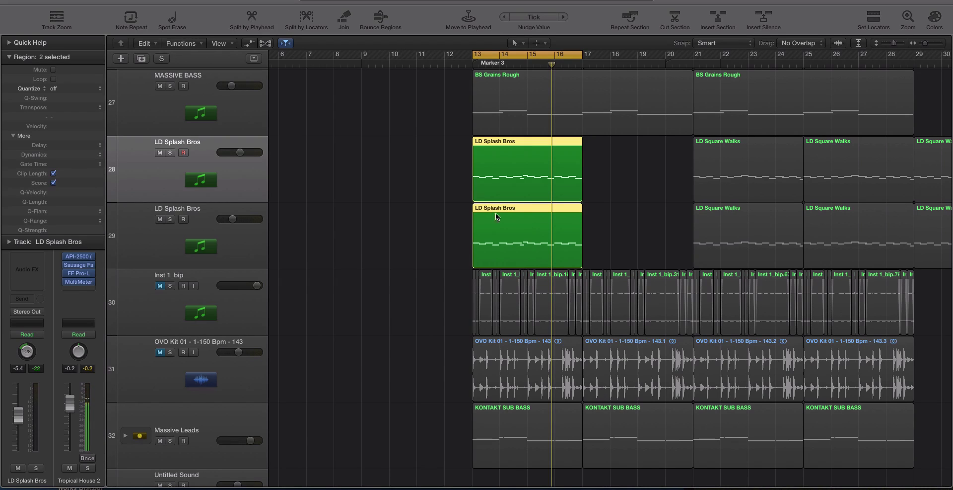
Lower track 29's LD Splash Bros volume to -5.6 dB while auditioning both regions together.
{"action": "left_click", "coordinate": [367, 185]}
{"action": "left_click_drag", "start_coordinate": [369, 160], "coordinate": [535, 216]}
{"action": "key", "text": "space"}
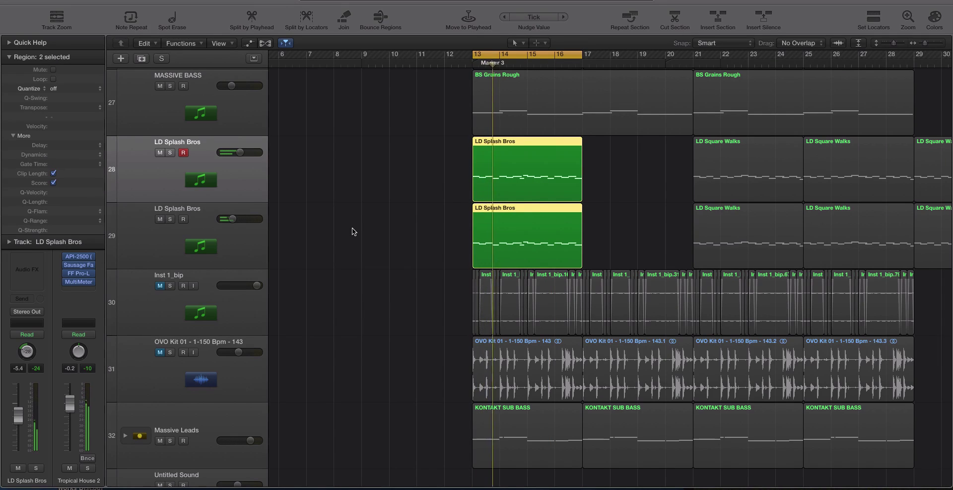
{"action": "left_click", "coordinate": [234, 144]}
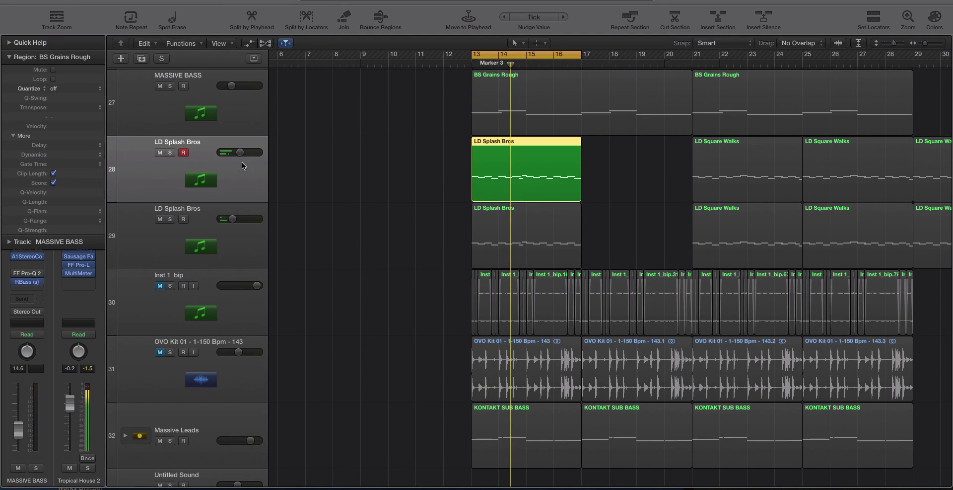
{"action": "left_click_drag", "start_coordinate": [235, 221], "coordinate": [240, 220]}
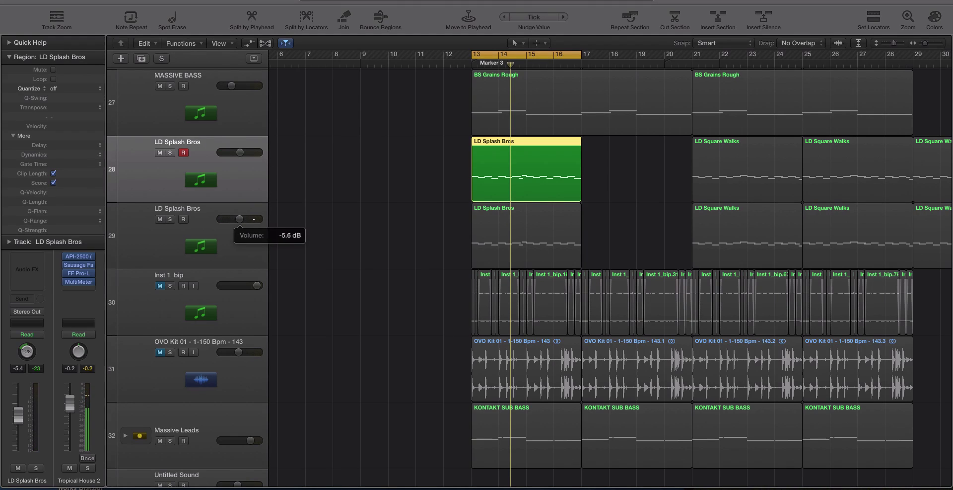
{"action": "left_click_drag", "start_coordinate": [438, 172], "coordinate": [509, 228]}
{"action": "key", "text": "space"}
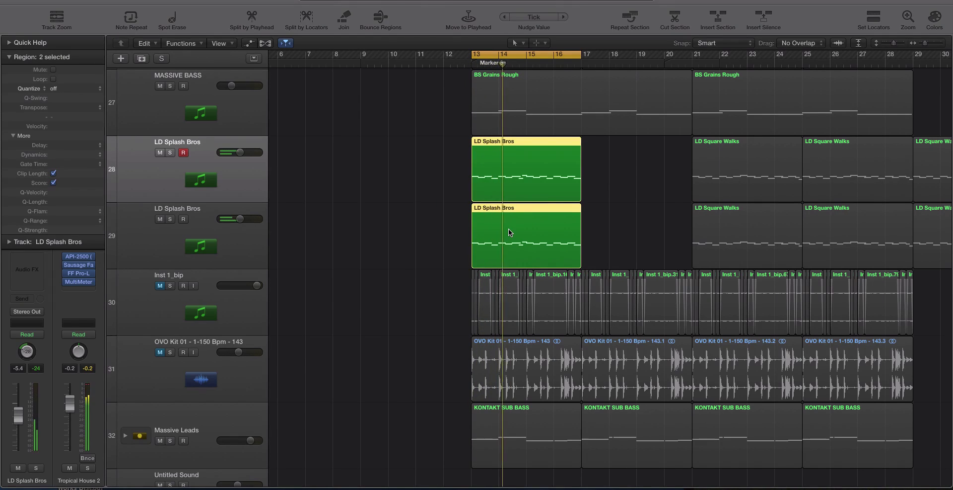
Check the doubled lead's stereo image in MultiMeter's Goniometer, then turn off region solo.
{"action": "left_click", "coordinate": [78, 282]}
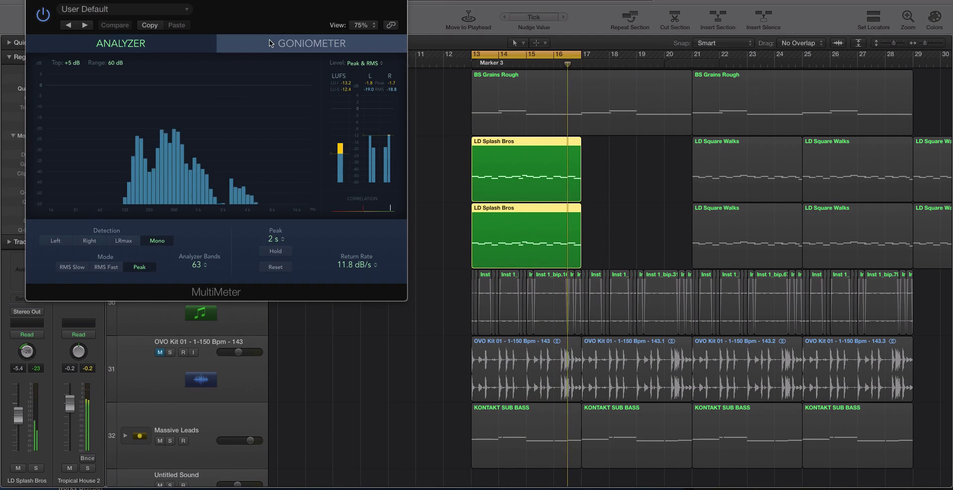
{"action": "left_click", "coordinate": [312, 43]}
{"action": "key", "text": "super+w"}
{"action": "key", "text": "ctrl+s"}
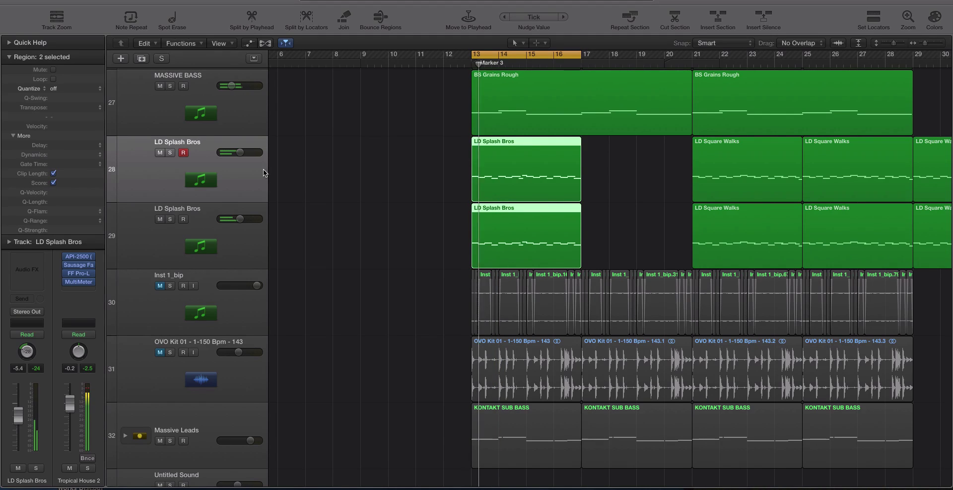
Adjust track 29's volume and audition the BS Grains Rough and Inst 1_bip_2 regions unsoloed.
{"action": "left_click_drag", "start_coordinate": [240, 218], "coordinate": [238, 219]}
{"action": "scroll", "coordinate": [256, 214], "scroll_direction": "up", "scroll_amount": 1}
{"action": "scroll", "coordinate": [511, 199], "scroll_direction": "up", "scroll_amount": 5}
{"action": "left_click", "coordinate": [520, 249]}
{"action": "key", "text": "Return"}
{"action": "scroll", "coordinate": [462, 196], "scroll_direction": "up", "scroll_amount": 10}
{"action": "left_click", "coordinate": [243, 291]}
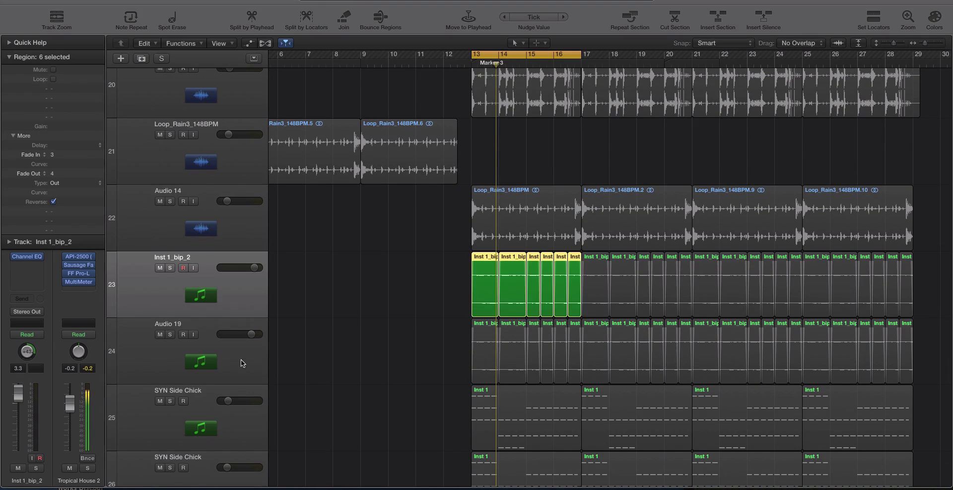
{"action": "key", "text": "ctrl+s"}
Solo the Audio 14 rain loop, check the OVO Kit 01 drums, and reselect the track 28 lead.
{"action": "scroll", "coordinate": [248, 294], "scroll_direction": "up", "scroll_amount": 2}
{"action": "scroll", "coordinate": [236, 242], "scroll_direction": "down", "scroll_amount": 2}
{"action": "left_click", "coordinate": [237, 245]}
{"action": "key", "text": "ctrl+s"}
{"action": "scroll", "coordinate": [234, 235], "scroll_direction": "up", "scroll_amount": 3}
{"action": "left_click", "coordinate": [212, 161]}
{"action": "scroll", "coordinate": [455, 256], "scroll_direction": "up", "scroll_amount": 2}
{"action": "scroll", "coordinate": [454, 257], "scroll_direction": "down", "scroll_amount": 8}
{"action": "scroll", "coordinate": [452, 259], "scroll_direction": "down", "scroll_amount": 3}
{"action": "scroll", "coordinate": [452, 256], "scroll_direction": "up", "scroll_amount": 2}
{"action": "left_click", "coordinate": [240, 142]}
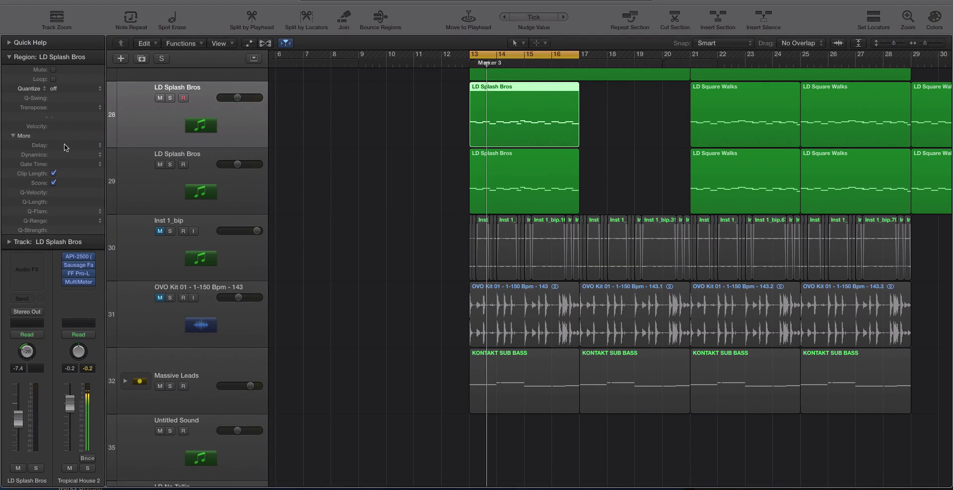
Solo the track 28 lead region, open it in the Piano Roll, and quantize it to 1/16 Note.
{"action": "left_click", "coordinate": [365, 128]}
{"action": "left_click", "coordinate": [507, 138]}
{"action": "key", "text": "ctrl+s"}
{"action": "double_click", "coordinate": [507, 137]}
{"action": "scroll", "coordinate": [358, 195], "scroll_direction": "left", "scroll_amount": 5}
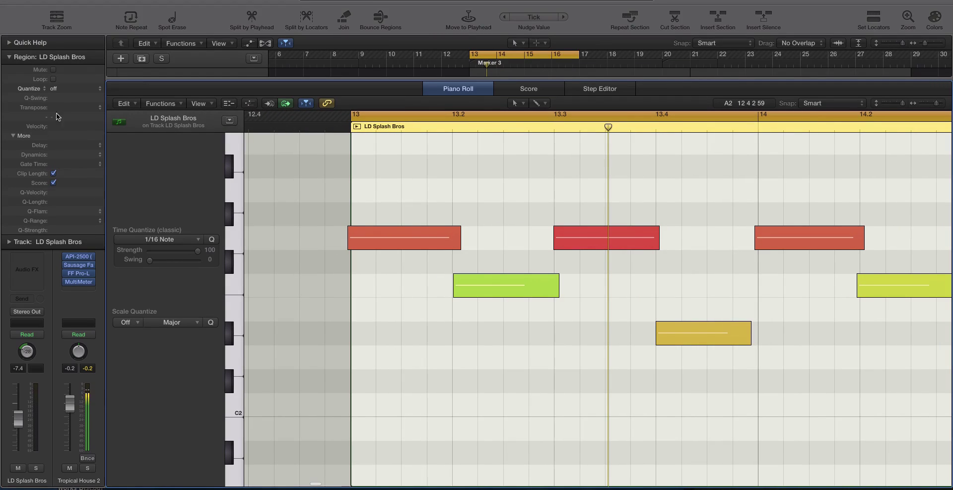
{"action": "left_click", "coordinate": [54, 88]}
{"action": "left_click", "coordinate": [82, 133]}
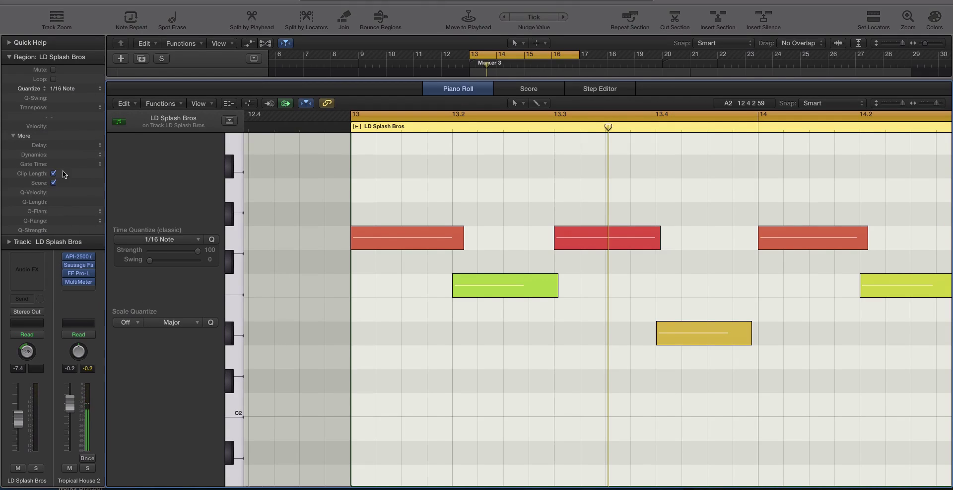
Set the region's delay, trying +1/64 then +1/2 while playing from bar 13.
{"action": "left_click", "coordinate": [29, 140]}
{"action": "left_click", "coordinate": [30, 141]}
{"action": "left_click", "coordinate": [100, 144]}
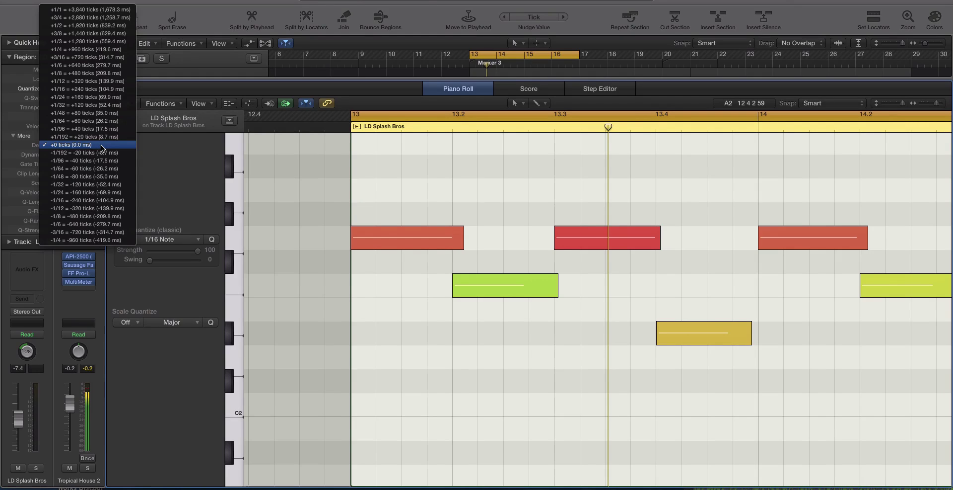
{"action": "left_click", "coordinate": [103, 124]}
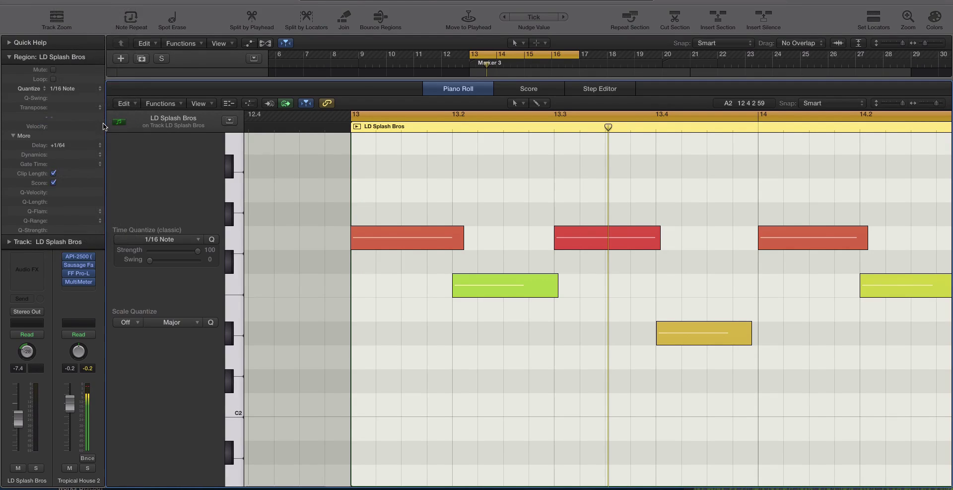
{"action": "key", "text": "space"}
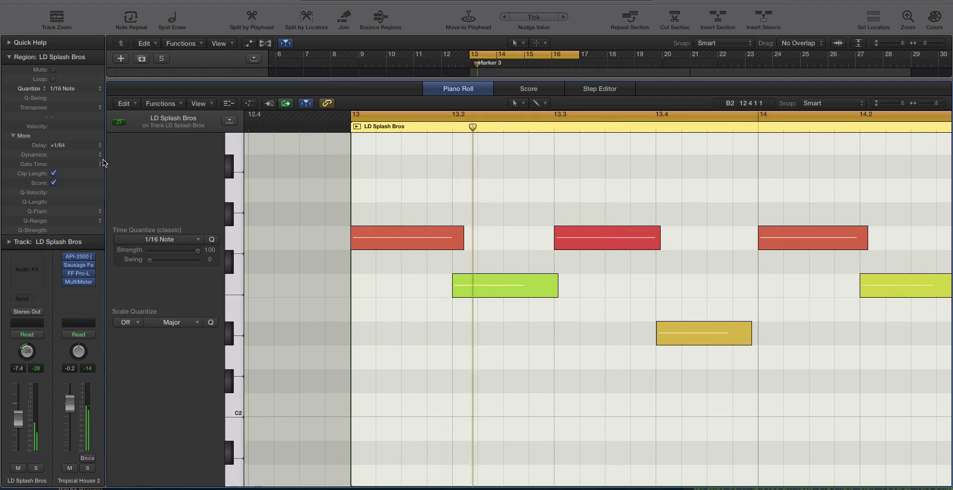
{"action": "left_click", "coordinate": [98, 144]}
{"action": "left_click", "coordinate": [347, 103]}
{"action": "left_click_drag", "start_coordinate": [347, 80], "coordinate": [362, 243]}
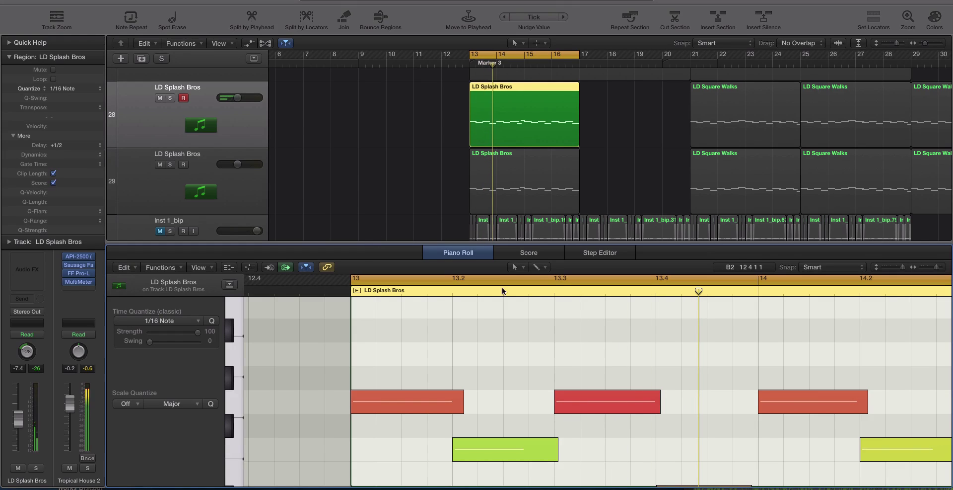
Replay the lead from 13.3, change its delay to +1/96, and select the track 29 copy.
{"action": "left_click", "coordinate": [552, 294]}
{"action": "left_click", "coordinate": [449, 399]}
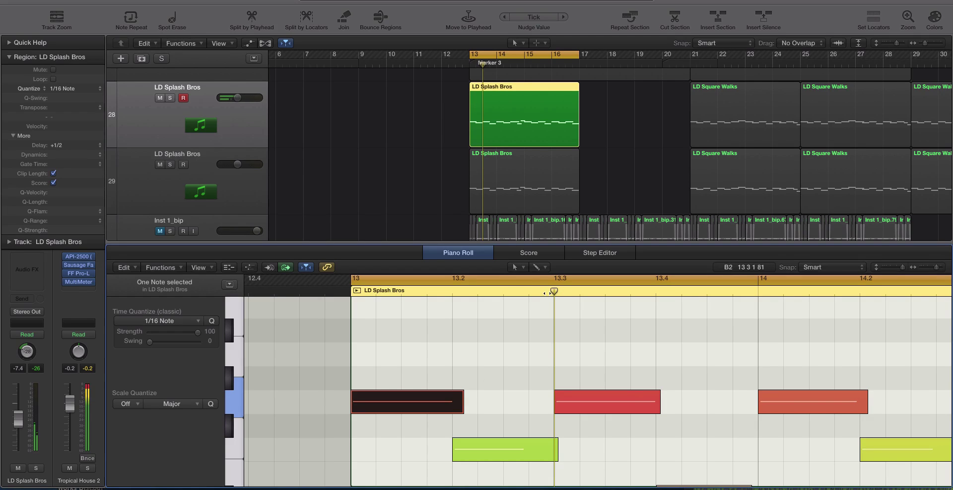
{"action": "key", "text": "space"}
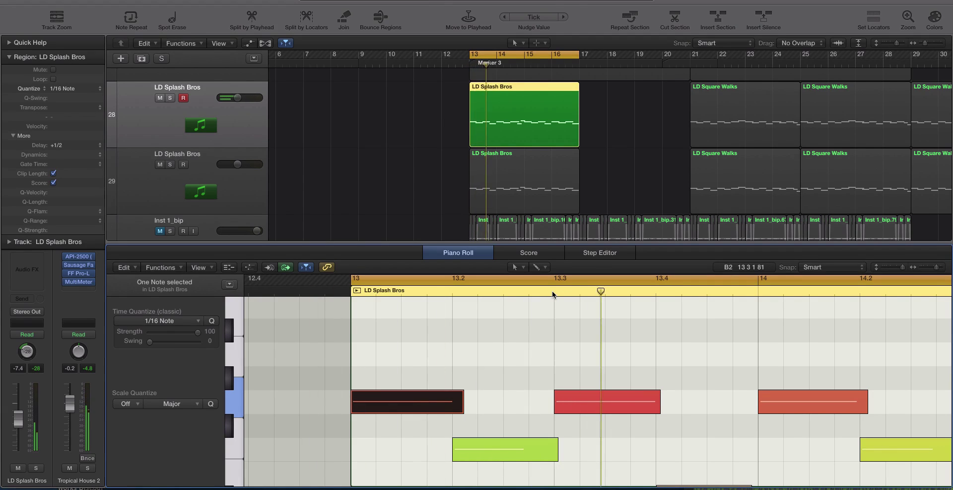
{"action": "key", "text": "space"}
{"action": "left_click", "coordinate": [101, 145]}
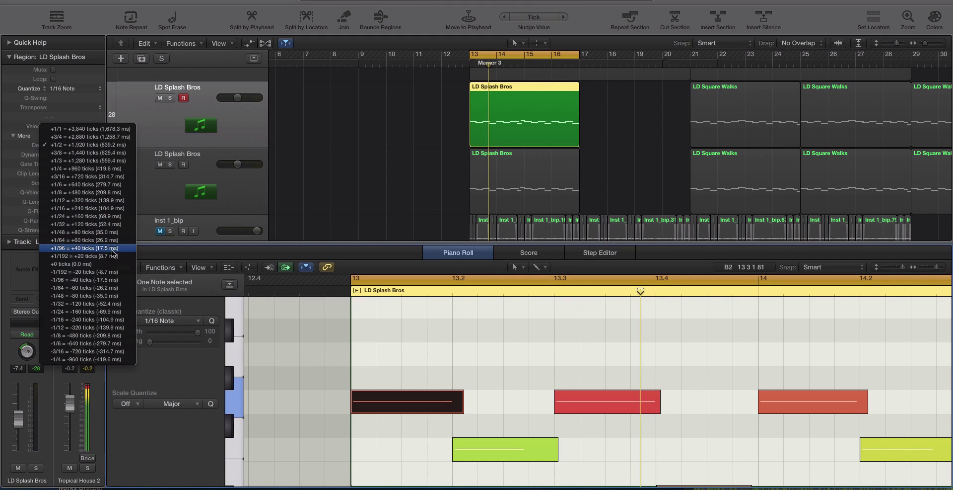
{"action": "left_click", "coordinate": [85, 249]}
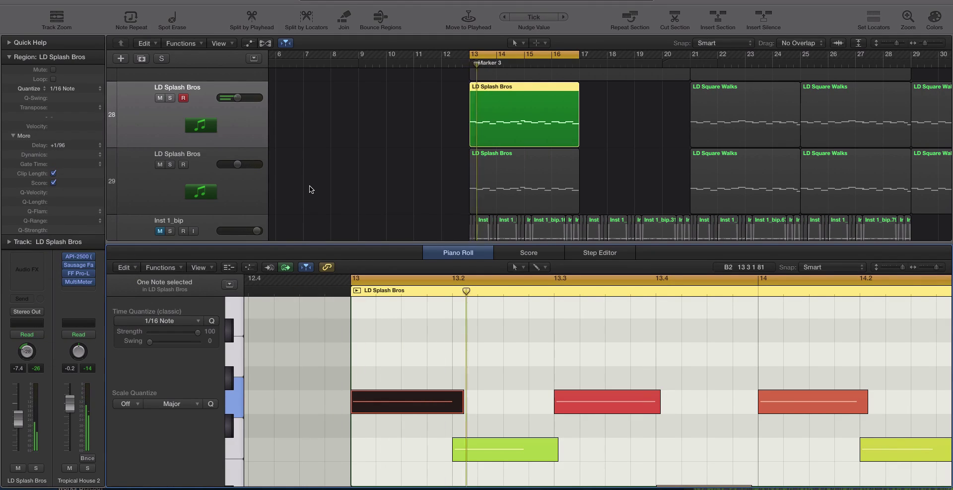
{"action": "left_click", "coordinate": [286, 184]}
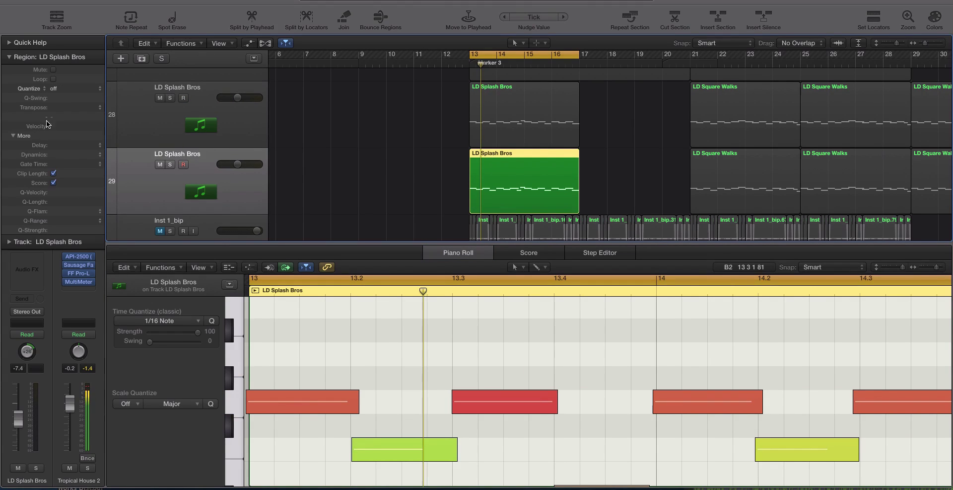
Set the track 29 copy to 1/16 Note quantize with -1/96 delay, then play both leads.
{"action": "left_click", "coordinate": [92, 90]}
{"action": "left_click", "coordinate": [71, 121]}
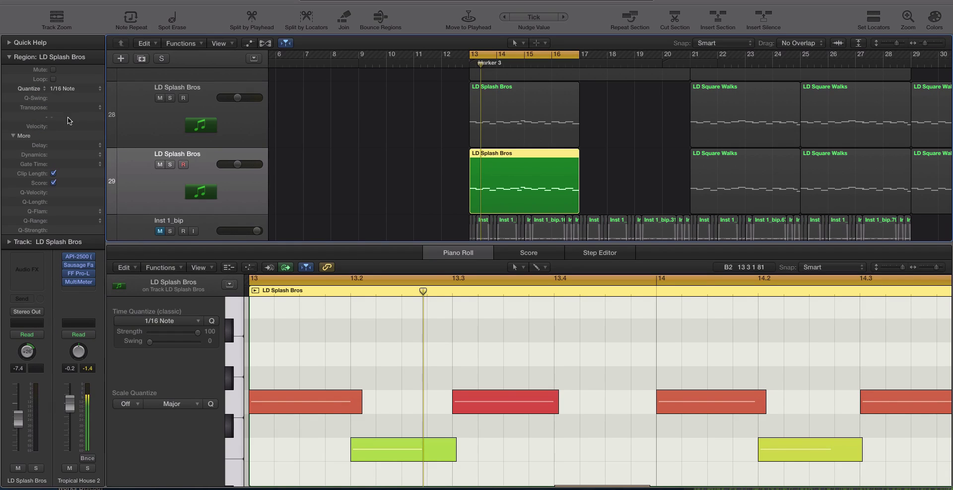
{"action": "left_click", "coordinate": [98, 148]}
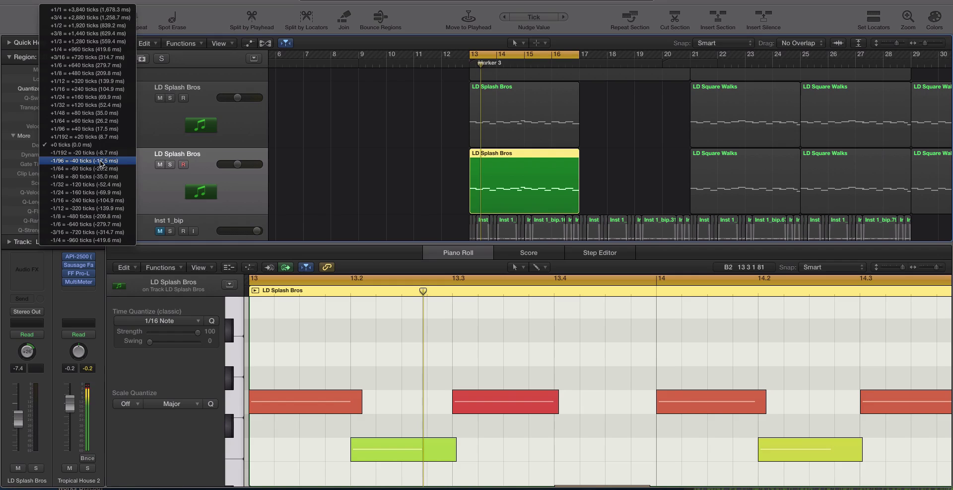
{"action": "left_click", "coordinate": [101, 161]}
{"action": "key", "text": "space"}
{"action": "scroll", "coordinate": [472, 160], "scroll_direction": "right", "scroll_amount": 3}
{"action": "left_click", "coordinate": [433, 123], "text": "shift"}
{"action": "scroll", "coordinate": [434, 124], "scroll_direction": "up", "scroll_amount": 2}
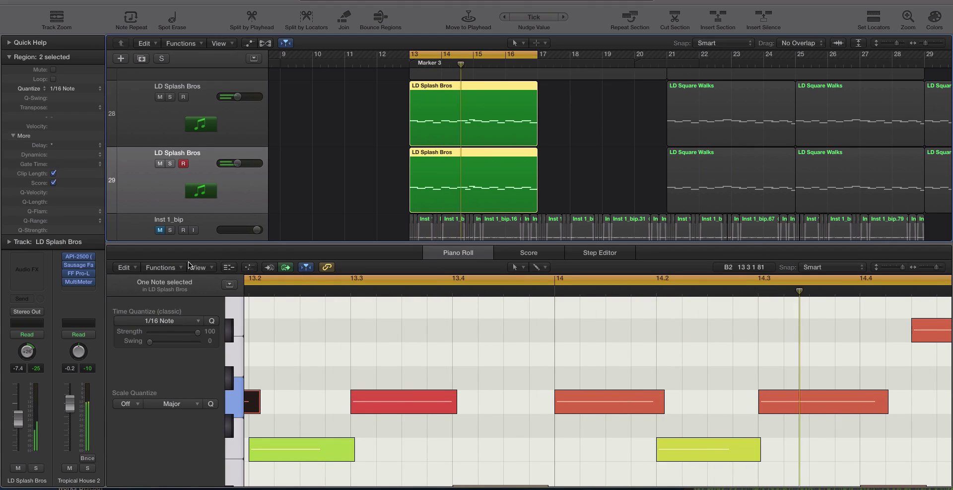
Glance at the MultiMeter, turn off region solo, and lower track 28's lead volume.
{"action": "left_click", "coordinate": [84, 281]}
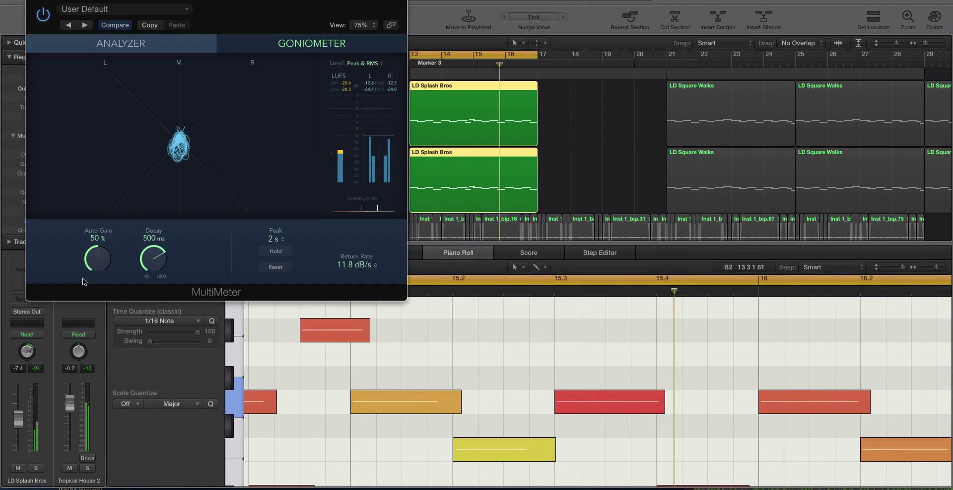
{"action": "key", "text": "ctrl+s"}
{"action": "left_click", "coordinate": [32, 1]}
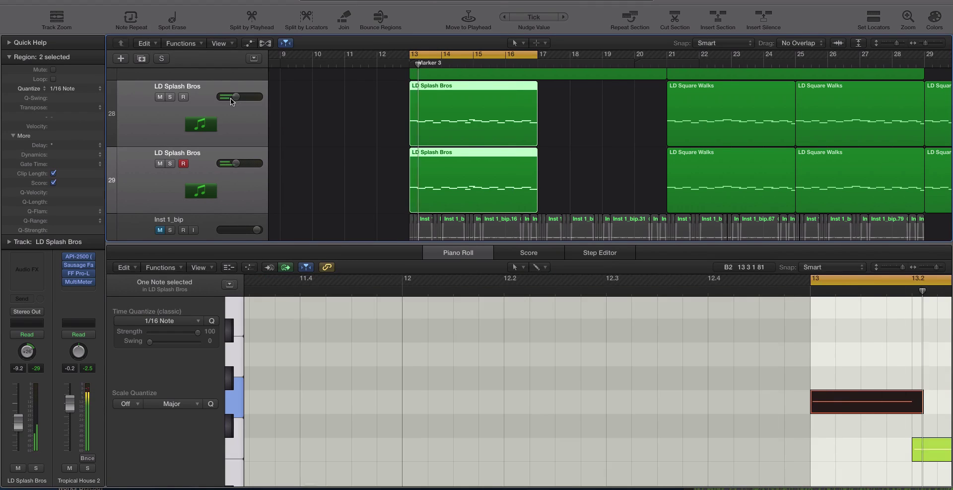
{"action": "left_click_drag", "start_coordinate": [231, 97], "coordinate": [228, 97]}
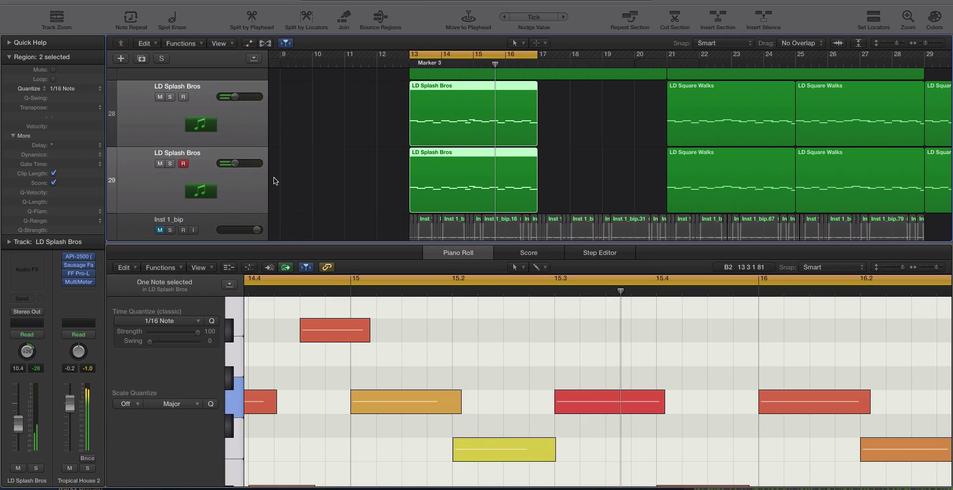
Reset the track 29 copy's delay to 0, keep track 28 at +1/96, and play both with MultiMeter.
{"action": "left_click", "coordinate": [254, 174]}
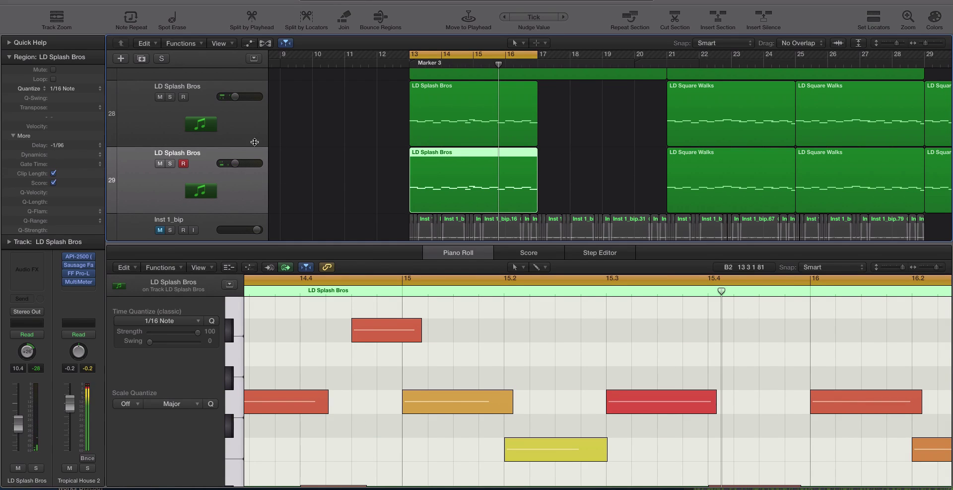
{"action": "left_click", "coordinate": [98, 149]}
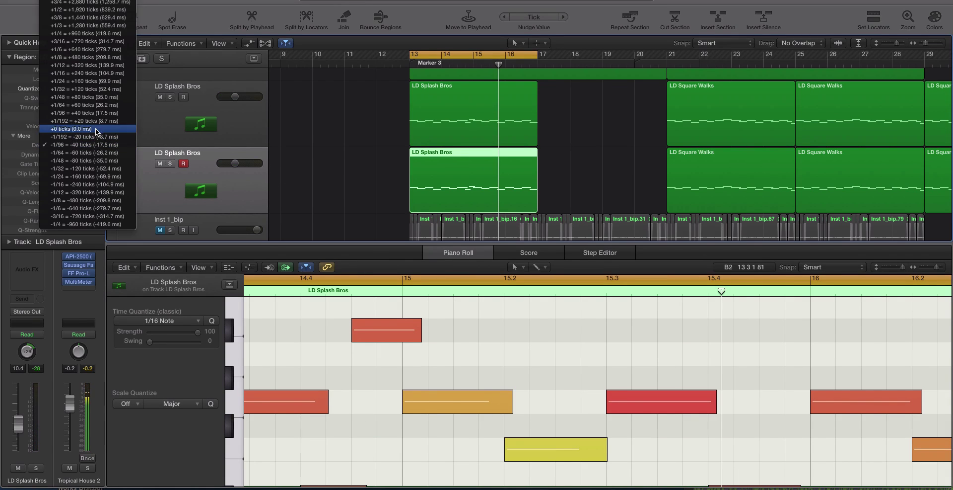
{"action": "left_click", "coordinate": [98, 131]}
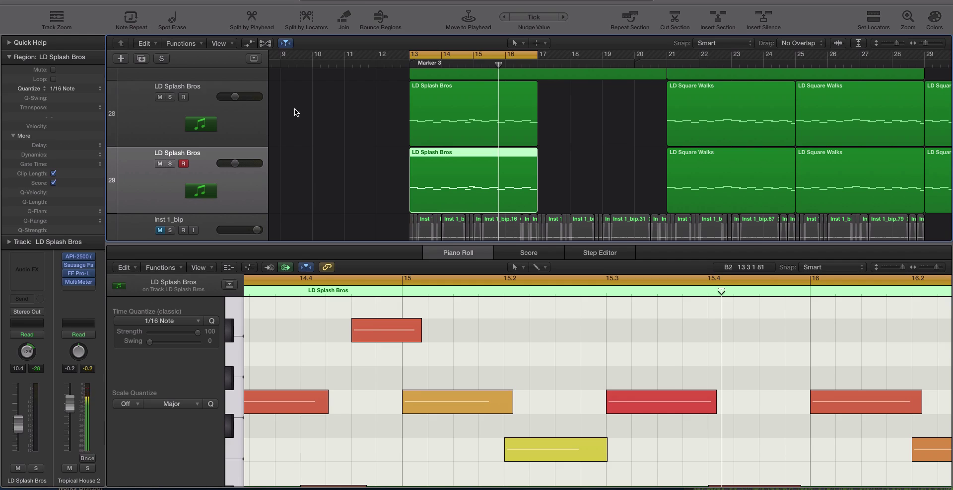
{"action": "left_click", "coordinate": [184, 109]}
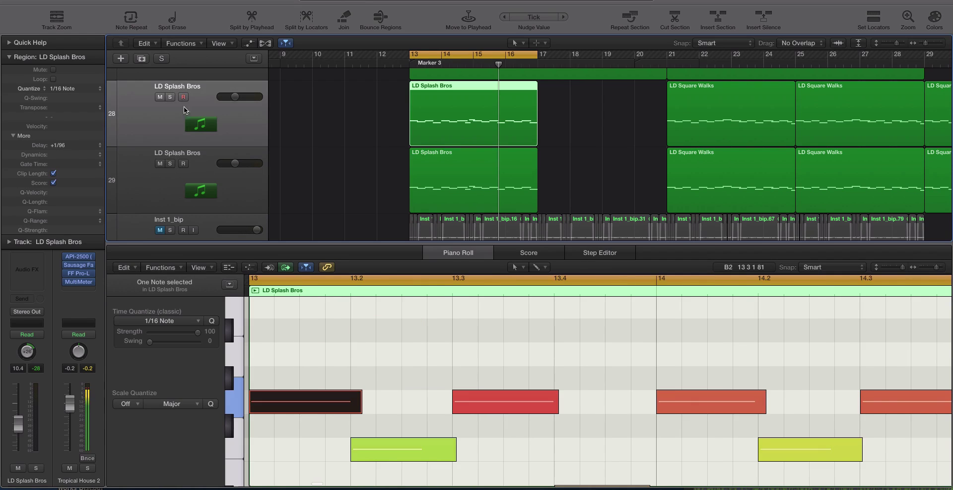
{"action": "left_click", "coordinate": [100, 146]}
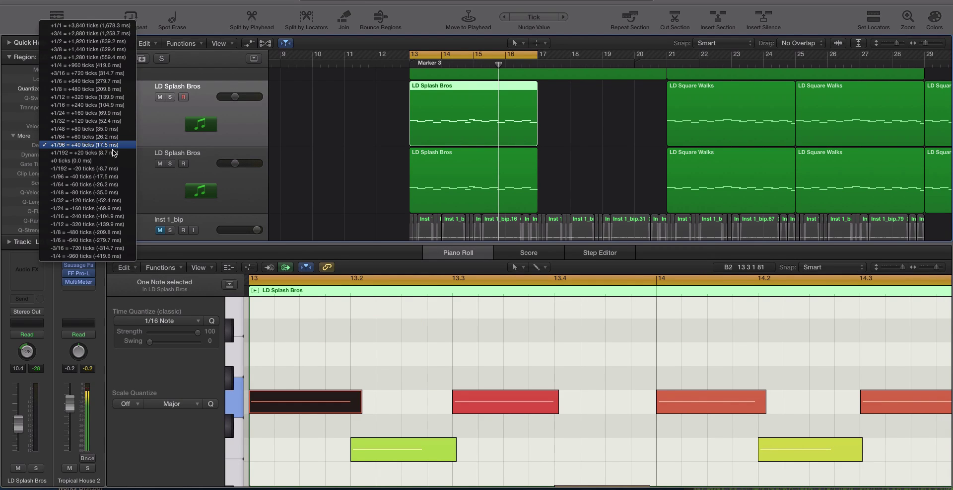
{"action": "left_click", "coordinate": [365, 113]}
{"action": "left_click_drag", "start_coordinate": [365, 113], "coordinate": [496, 177]}
{"action": "key", "text": "space"}
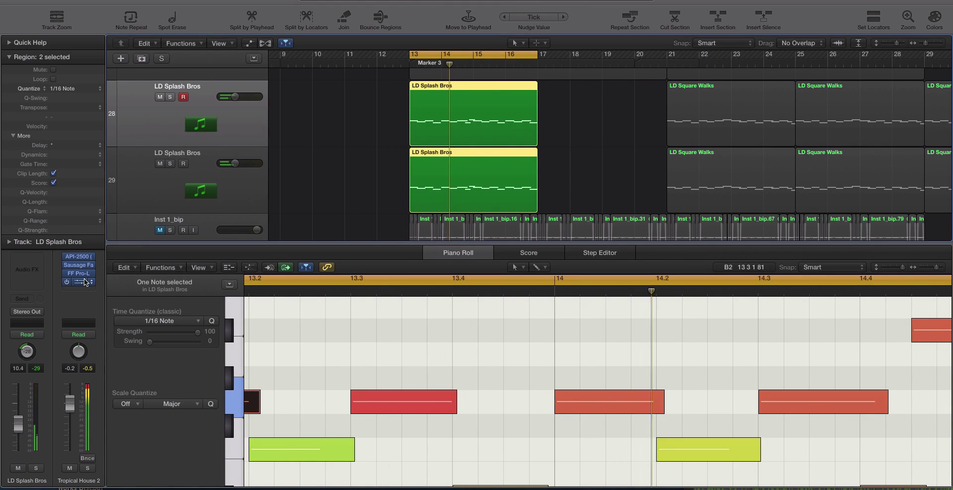
{"action": "left_click", "coordinate": [78, 282]}
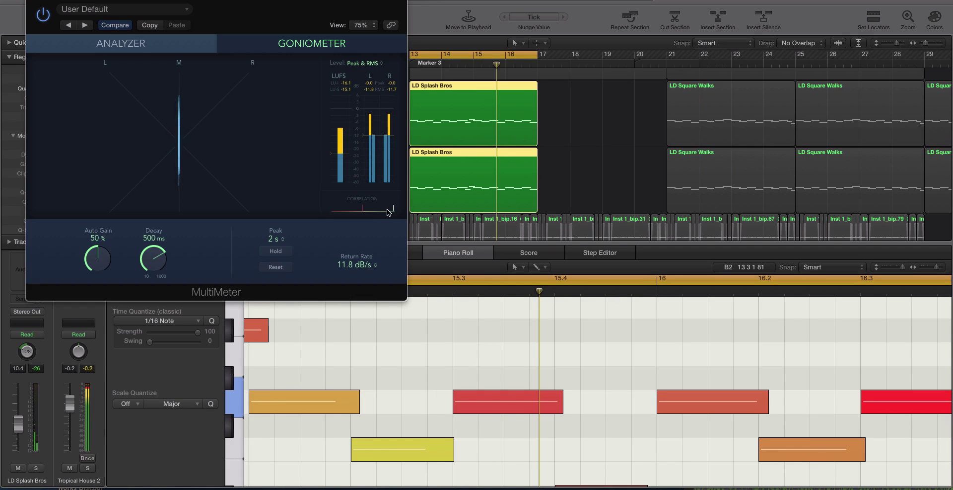
Close the MultiMeter window, leaving both LD Splash Bros regions playing.
{"action": "left_click", "coordinate": [33, 4]}
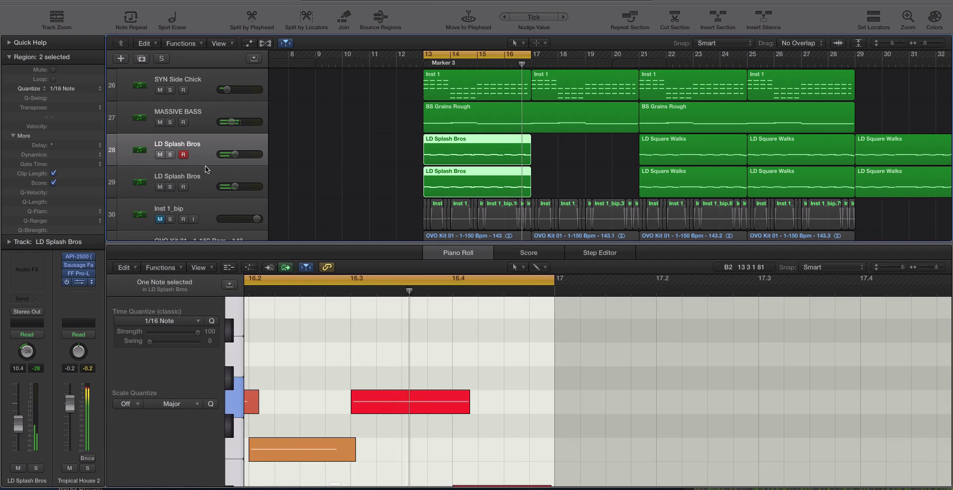
Solo the track 29 LD Splash Bros region, play it from bar 13, and hide the region parameters.
{"action": "scroll", "coordinate": [211, 165], "scroll_direction": "up", "scroll_amount": 1}
{"action": "scroll", "coordinate": [312, 135], "scroll_direction": "right", "scroll_amount": 3}
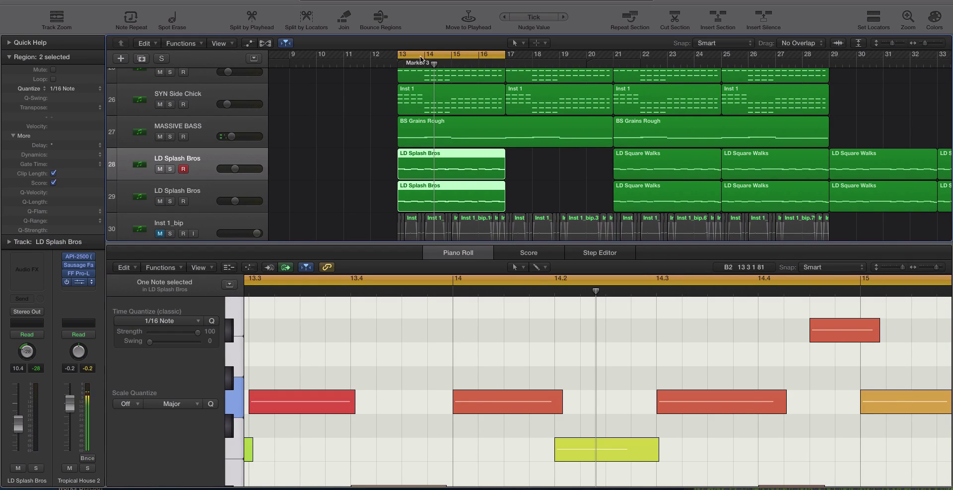
{"action": "left_click", "coordinate": [383, 149]}
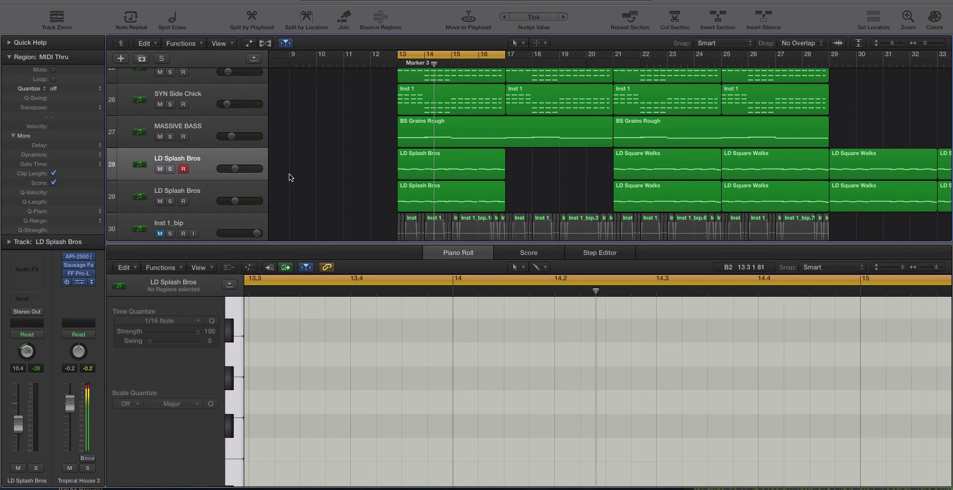
{"action": "left_click", "coordinate": [198, 190]}
{"action": "left_click", "coordinate": [207, 157]}
{"action": "left_click", "coordinate": [198, 187]}
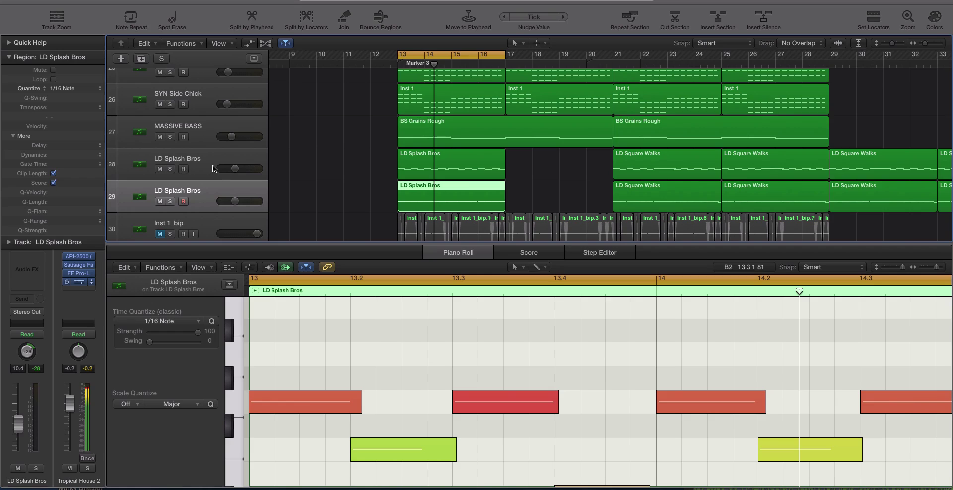
{"action": "key", "text": "ctrl+s"}
{"action": "key", "text": "space"}
{"action": "left_click", "coordinate": [208, 160]}
{"action": "left_click", "coordinate": [202, 194]}
{"action": "left_click", "coordinate": [11, 58]}
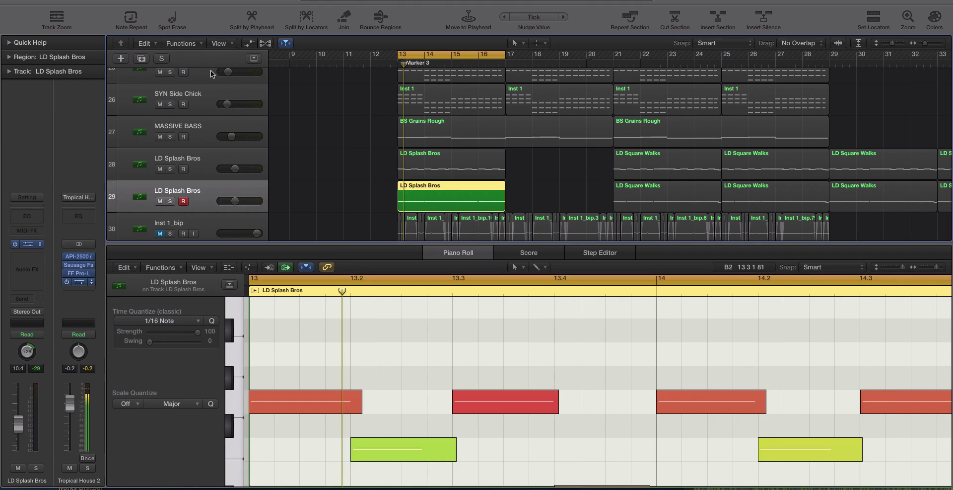
Open track 29's Massive synth with V and drag its window toward the screen centre.
{"action": "key", "text": "v"}
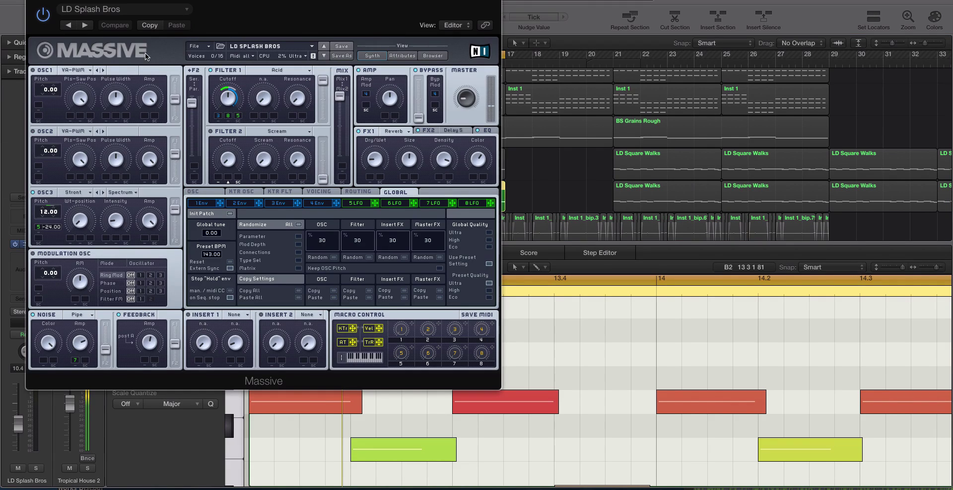
{"action": "left_click_drag", "start_coordinate": [68, 1], "coordinate": [280, 28]}
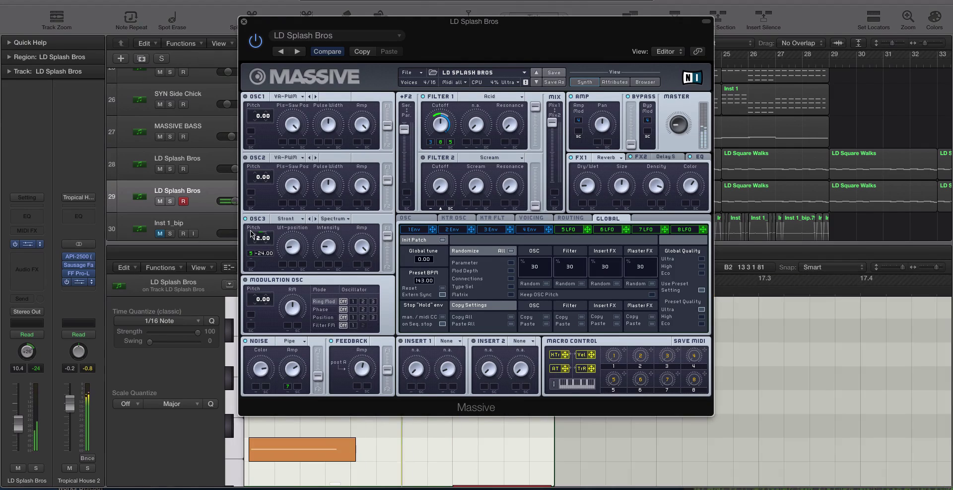
Unsolo the LD Splash Bros region and reopen its Massive synth window at the upper right.
{"action": "left_click", "coordinate": [243, 21]}
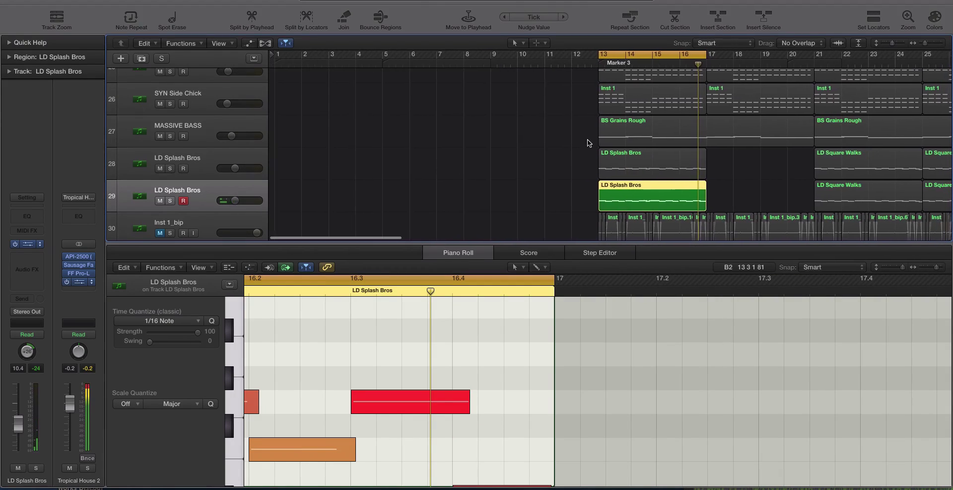
{"action": "key", "text": "ctrl+s"}
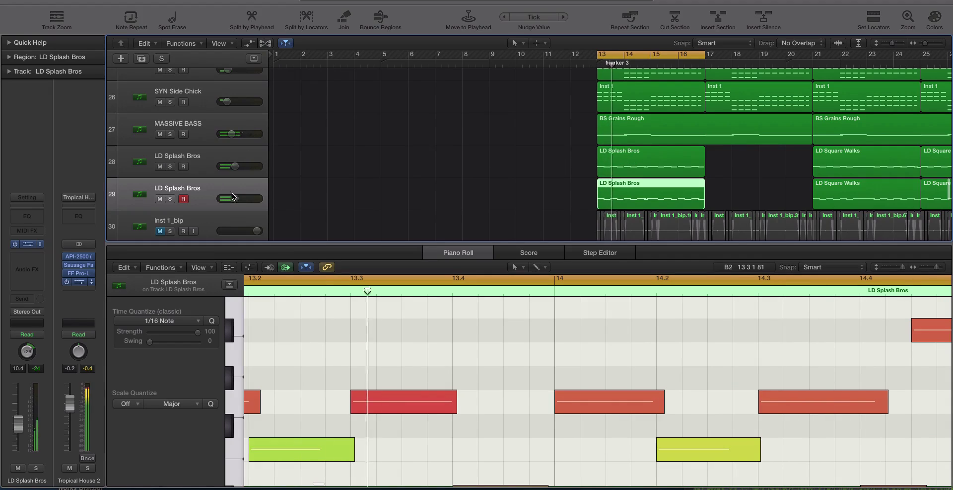
{"action": "left_click", "coordinate": [28, 244]}
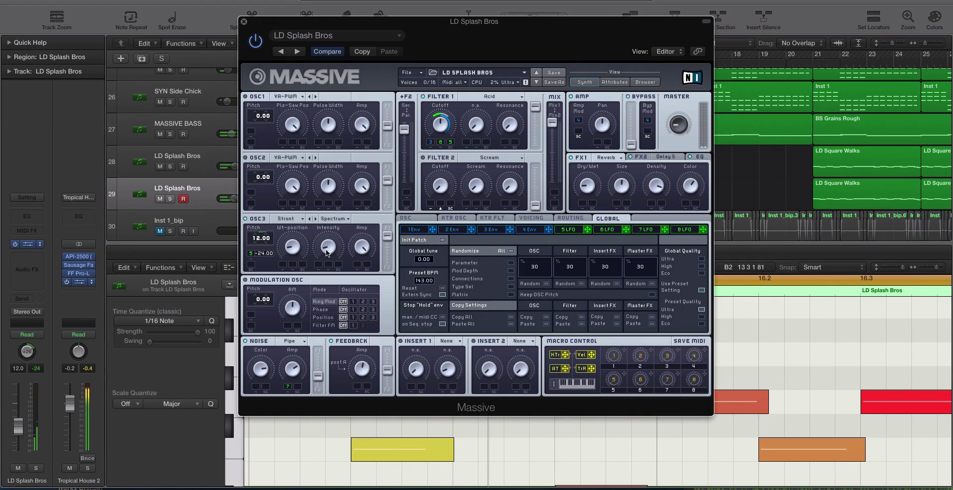
{"action": "left_click_drag", "start_coordinate": [265, 27], "coordinate": [635, 4]}
{"action": "left_click", "coordinate": [610, 161], "text": "shift"}
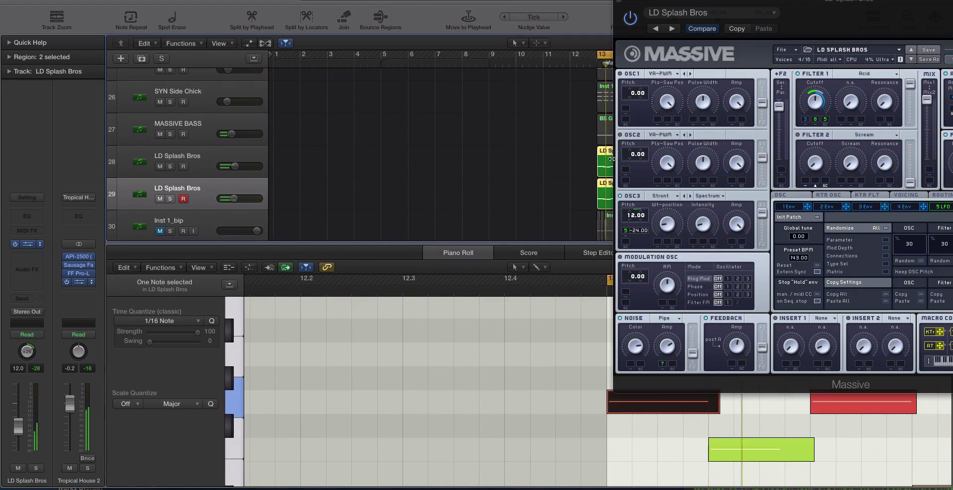
Lower track 29's LD Splash Bros volume to about -10.2 dB and close the synth window.
{"action": "left_click_drag", "start_coordinate": [233, 198], "coordinate": [236, 198]}
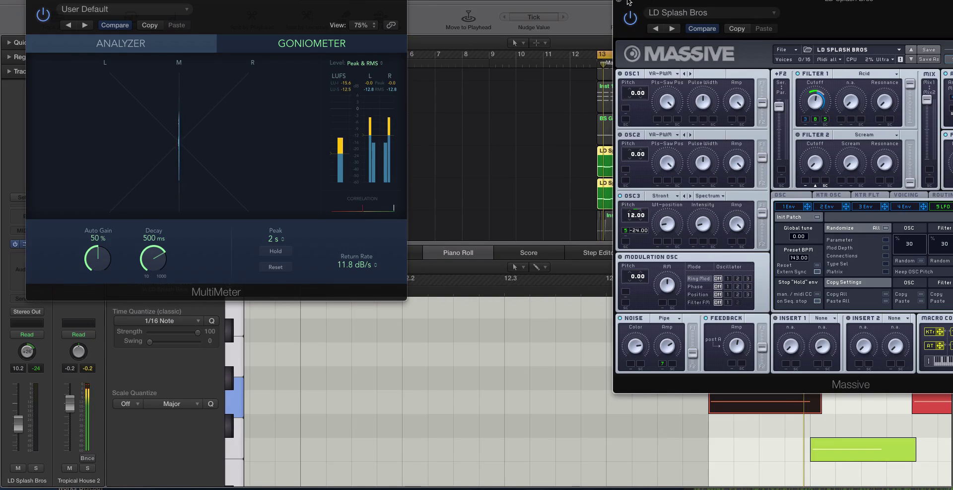
{"action": "key", "text": "super+w"}
{"action": "key", "text": "super+w"}
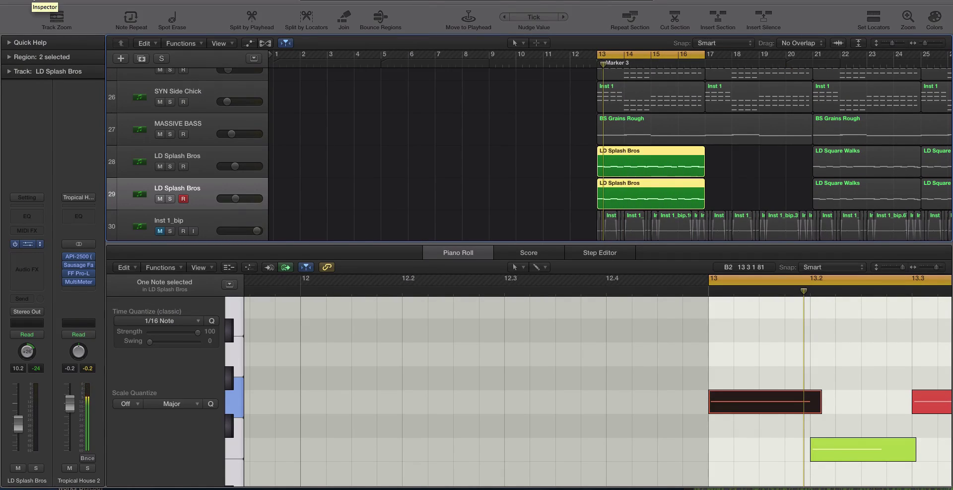
Compare the Delay values of tracks 28 and 29's LD Splash Bros regions in the Region inspector.
{"action": "left_click", "coordinate": [201, 154]}
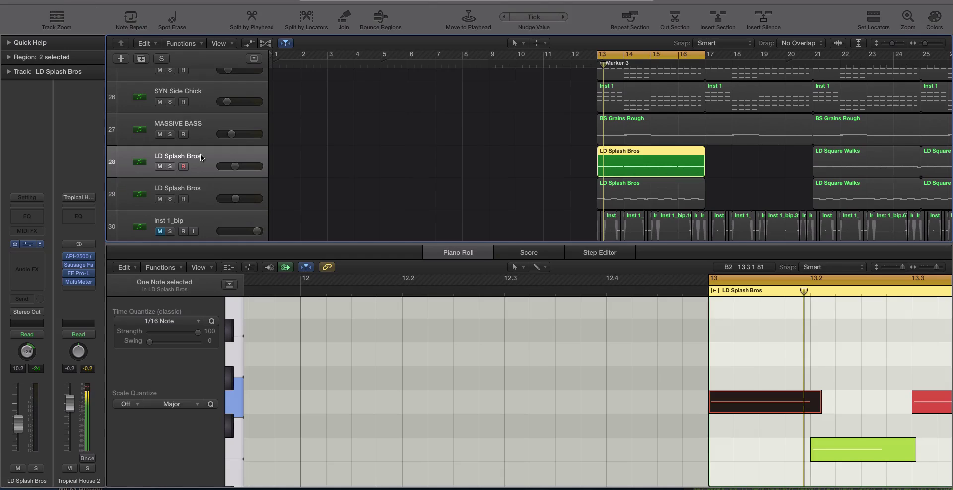
{"action": "left_click", "coordinate": [9, 57]}
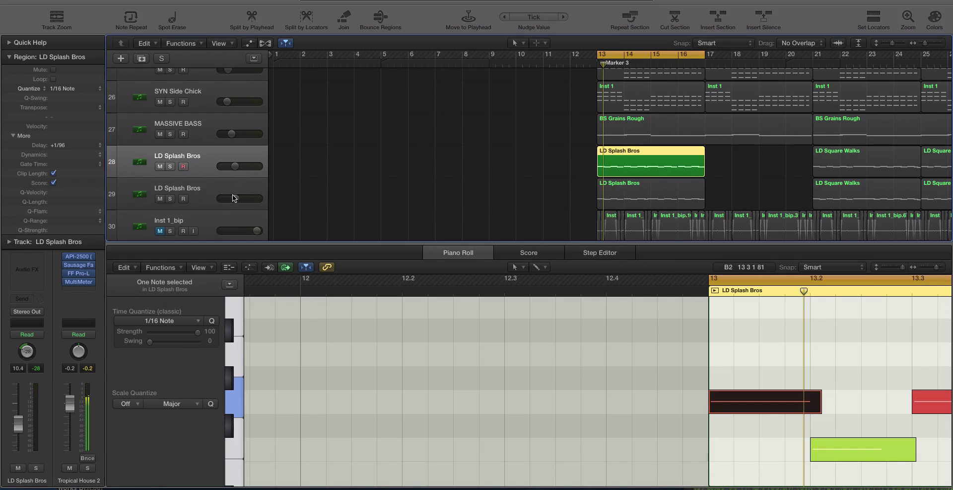
{"action": "left_click", "coordinate": [206, 189]}
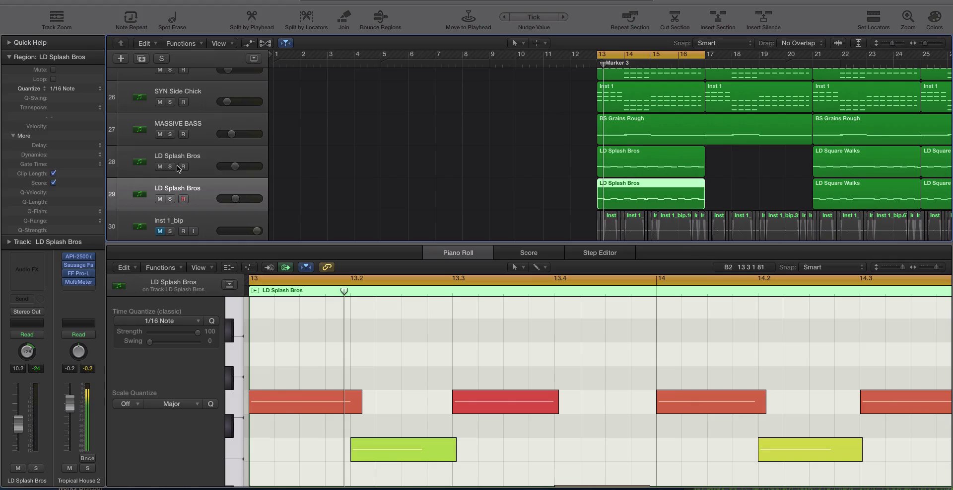
{"action": "left_click", "coordinate": [198, 172]}
{"action": "left_click", "coordinate": [216, 183]}
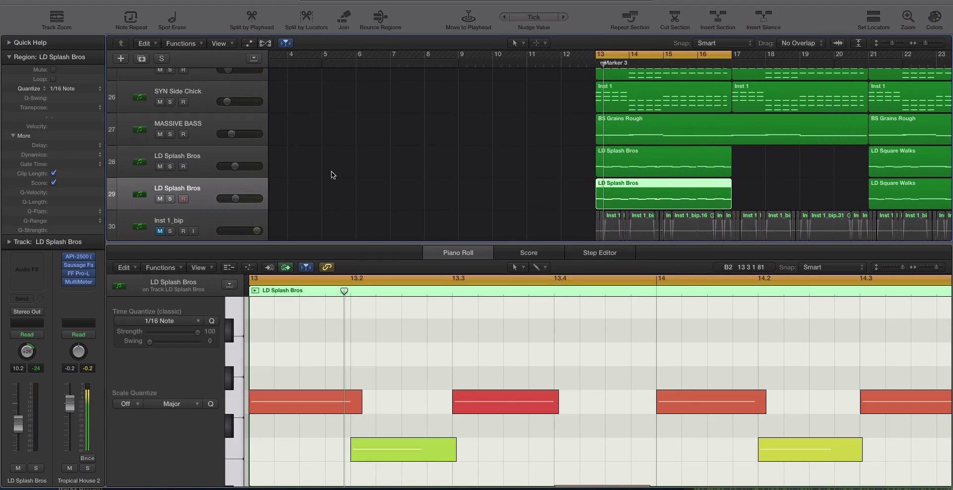
{"action": "scroll", "coordinate": [400, 172], "scroll_direction": "down", "scroll_amount": 4}
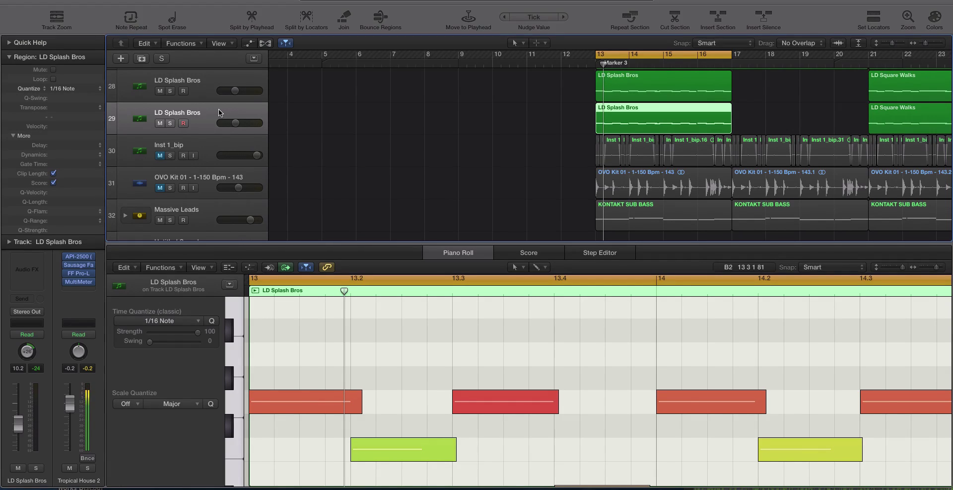
Play the section from bar 13, then bring up track 29's Massive synth.
{"action": "key", "text": "space"}
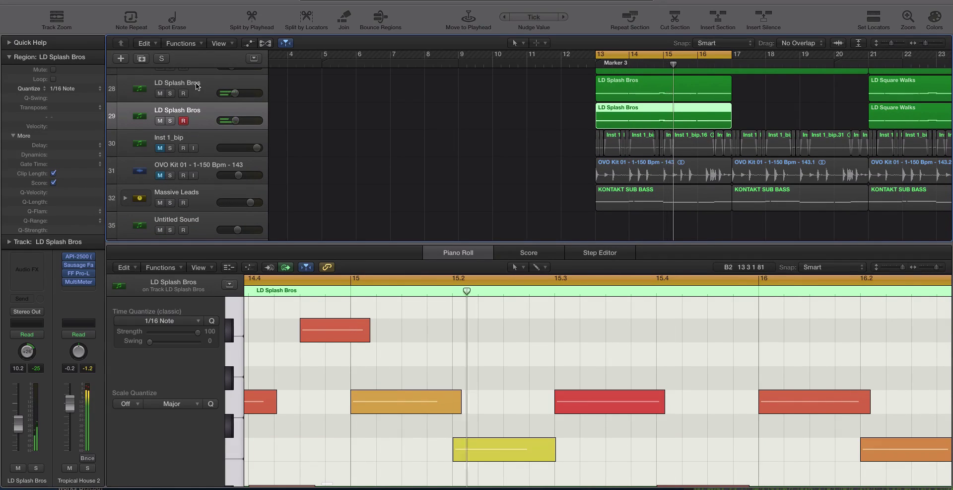
{"action": "left_click", "coordinate": [10, 58]}
{"action": "left_click", "coordinate": [27, 243]}
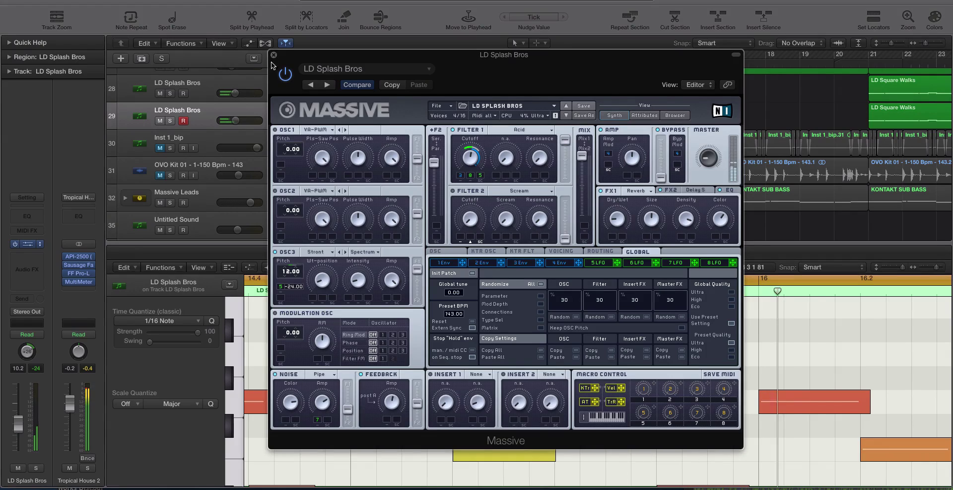
Close Massive, toggle the mixer with X, and show track 28's region parameters.
{"action": "key", "text": "super+w"}
{"action": "scroll", "coordinate": [391, 135], "scroll_direction": "up", "scroll_amount": 5}
{"action": "key", "text": "x"}
{"action": "key", "text": "x"}
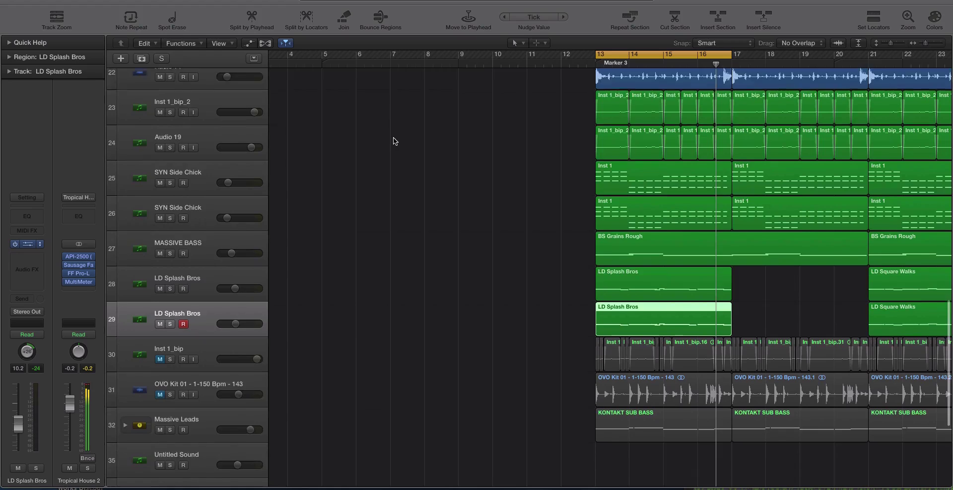
{"action": "scroll", "coordinate": [205, 233], "scroll_direction": "down", "scroll_amount": 1}
{"action": "left_click", "coordinate": [206, 241]}
{"action": "left_click", "coordinate": [9, 57]}
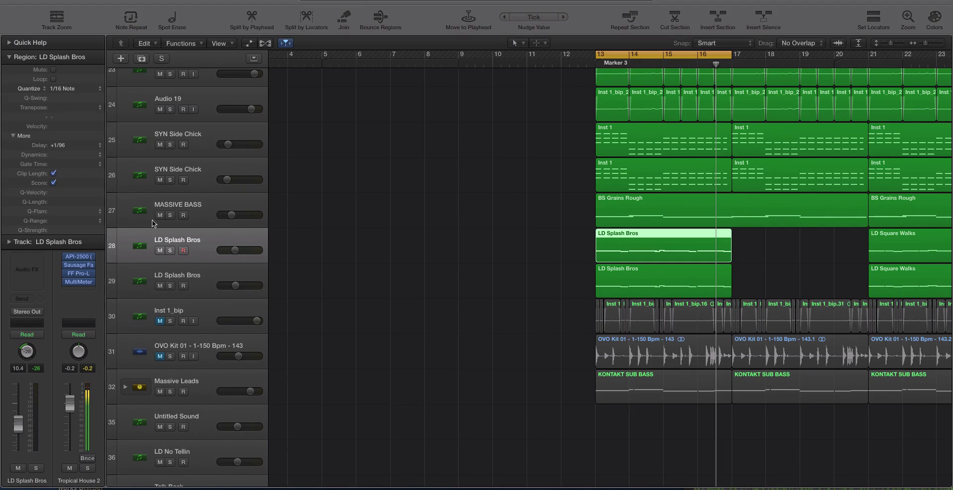
Hide the region parameters and reopen the Massive synth from the LD Splash Bros channel strip.
{"action": "left_click", "coordinate": [184, 286]}
{"action": "left_click", "coordinate": [211, 232]}
{"action": "left_click", "coordinate": [10, 57]}
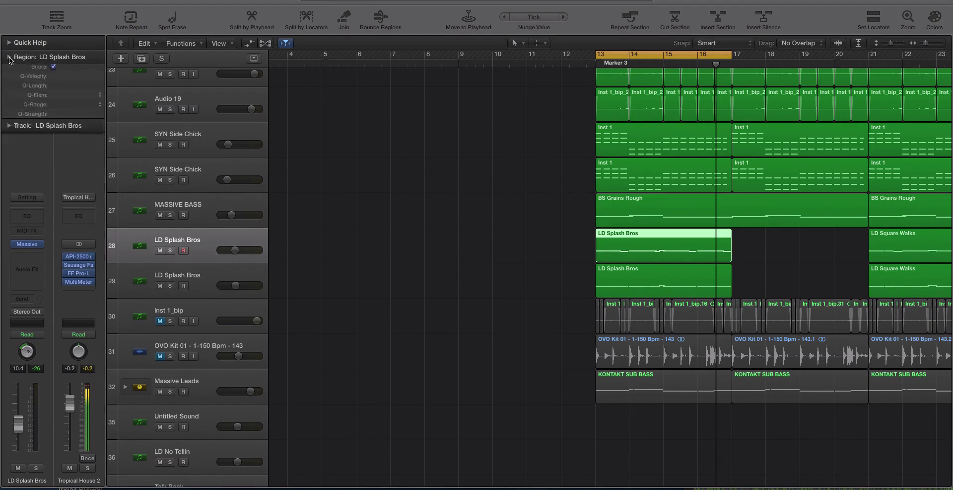
{"action": "left_click", "coordinate": [31, 243]}
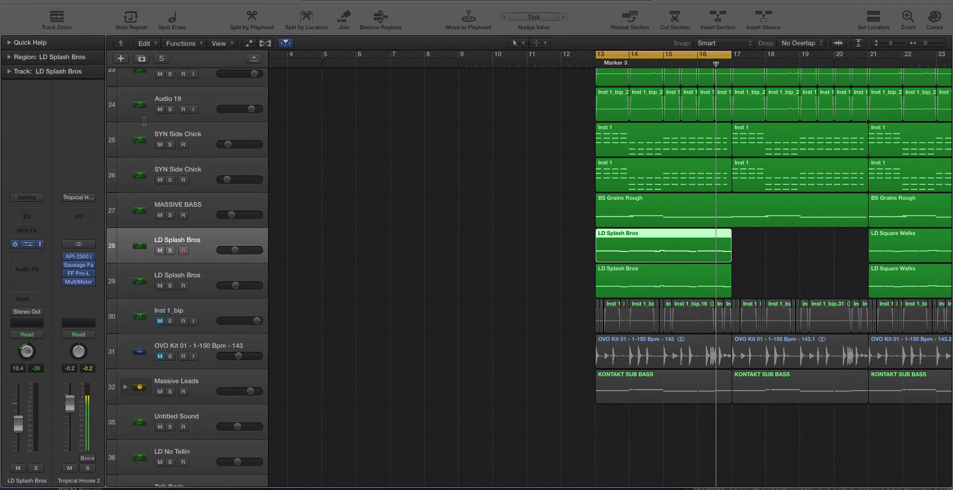
{"action": "left_click", "coordinate": [219, 267]}
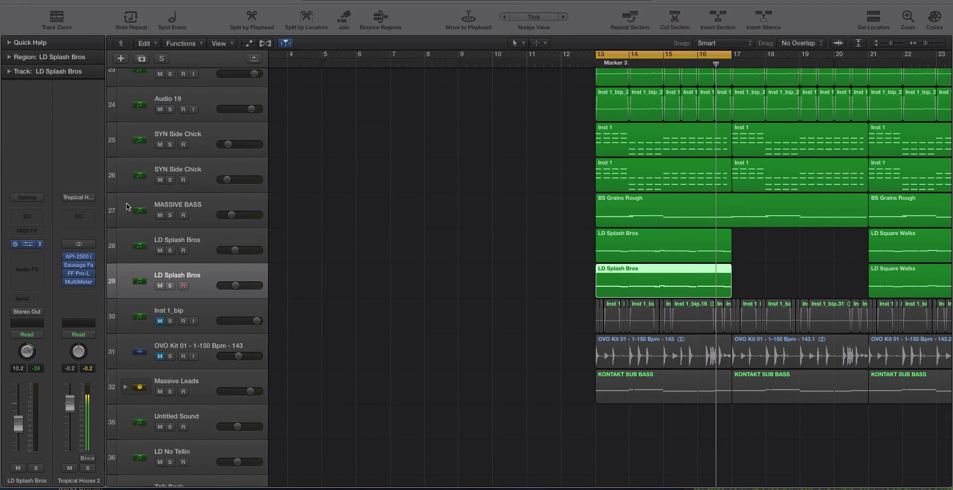
Show track 29's Massive synth with V, then close its window.
{"action": "key", "text": "v"}
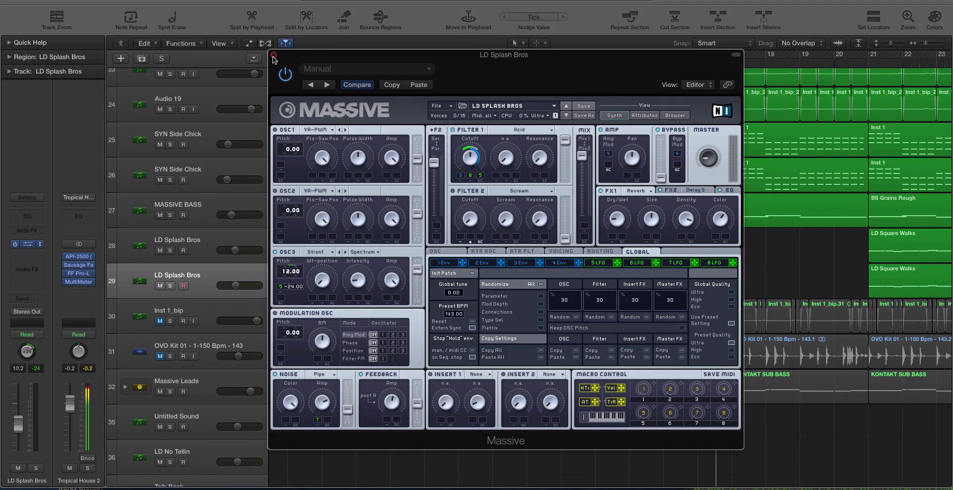
{"action": "left_click", "coordinate": [274, 56]}
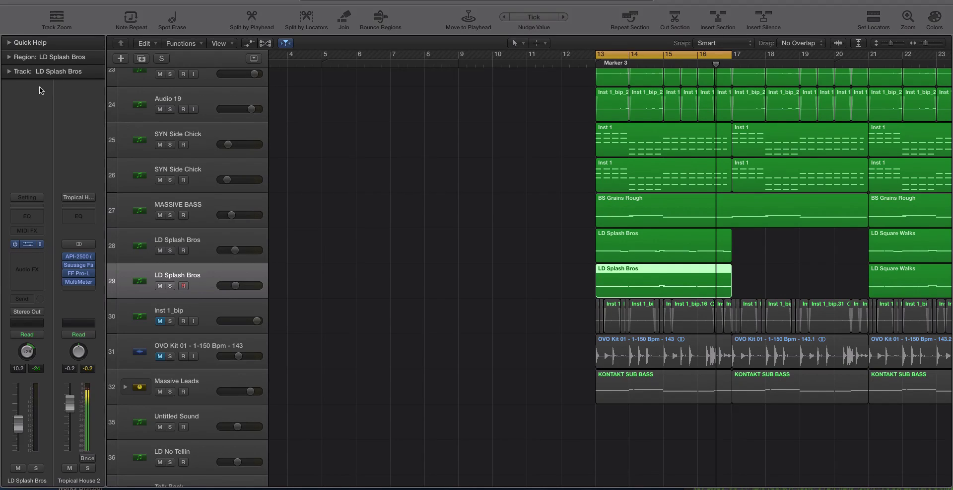
Expand the Region inspector and select track 28's region to confirm its +1/96 delay.
{"action": "left_click", "coordinate": [29, 57]}
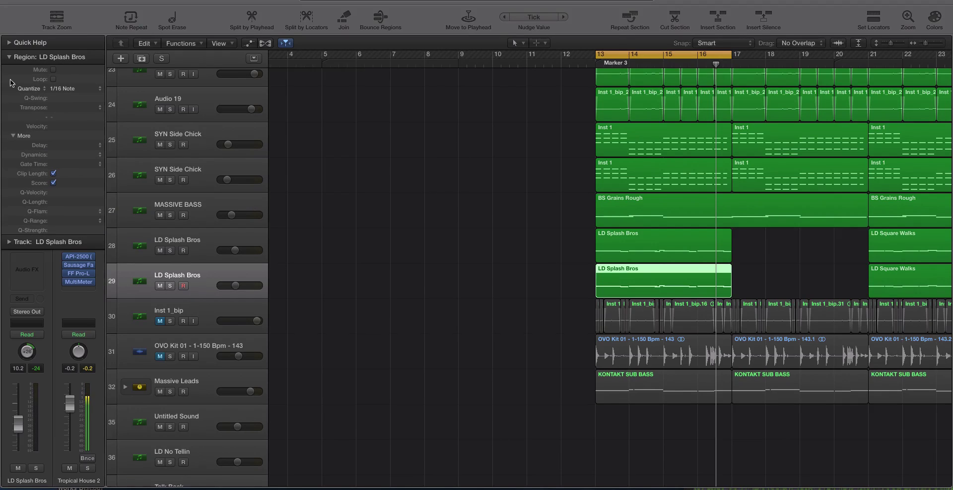
{"action": "left_click", "coordinate": [52, 145]}
{"action": "left_click", "coordinate": [235, 251]}
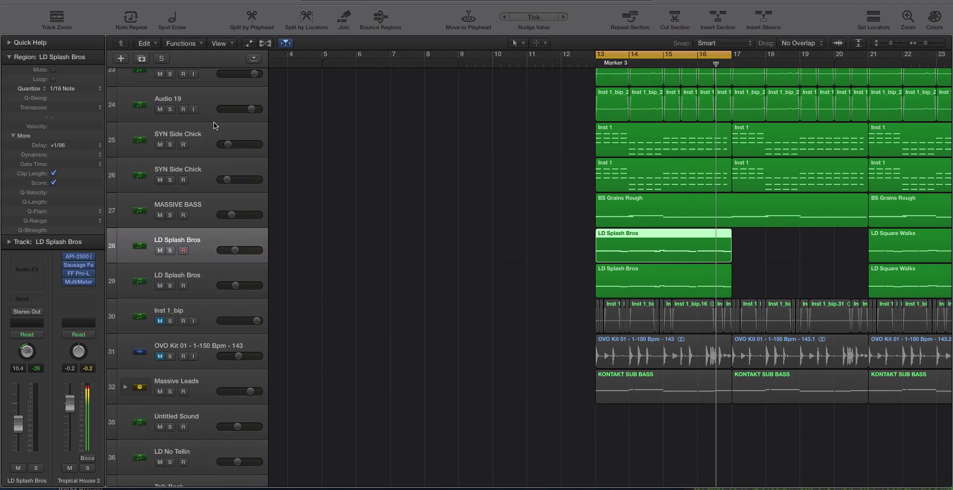